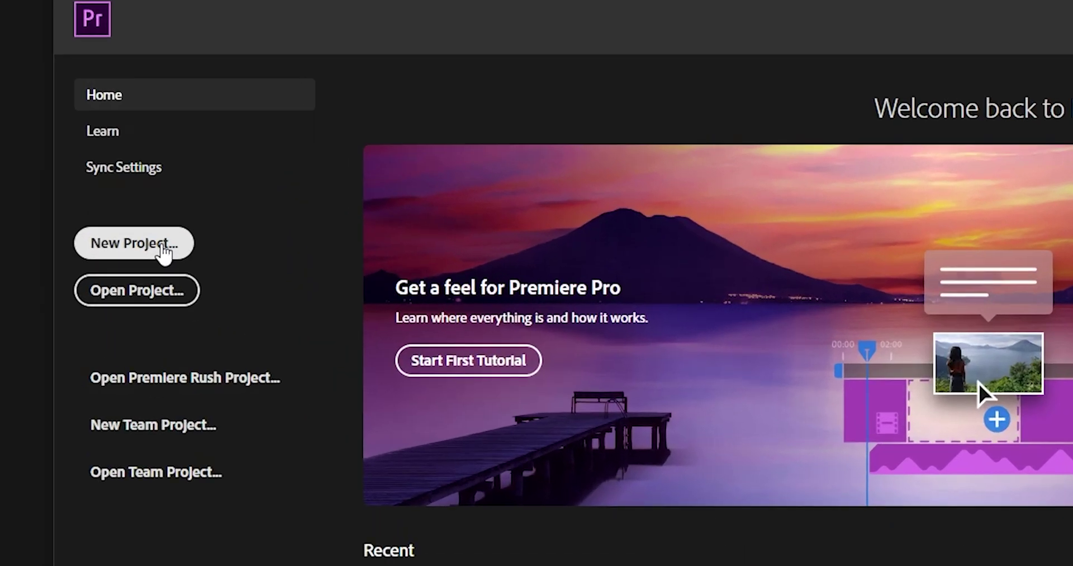
Start a new project named "test video" and choose the episode's Project files folder as its location.
click(163, 246)
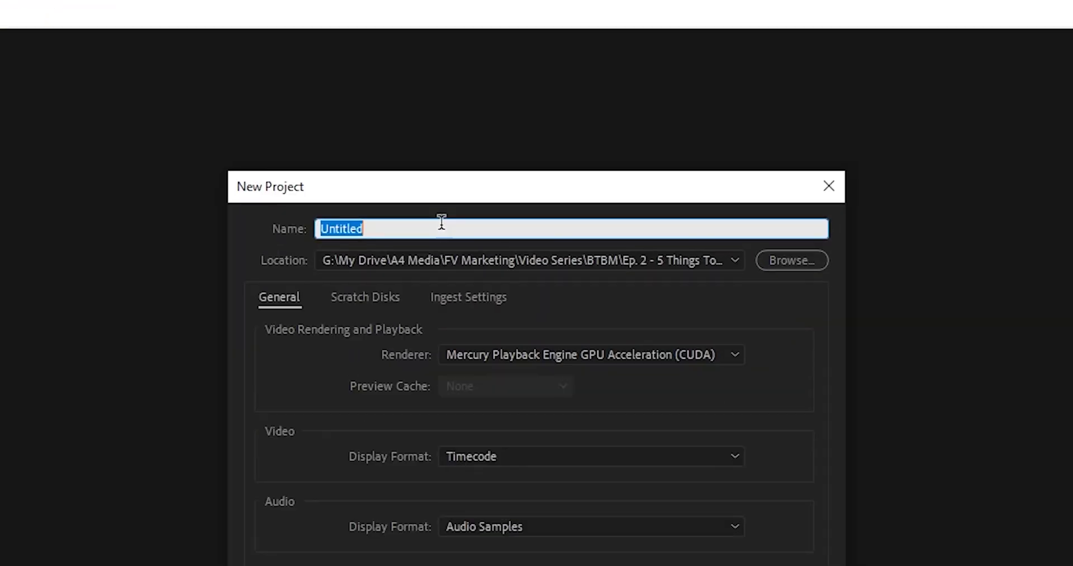
text(test video)
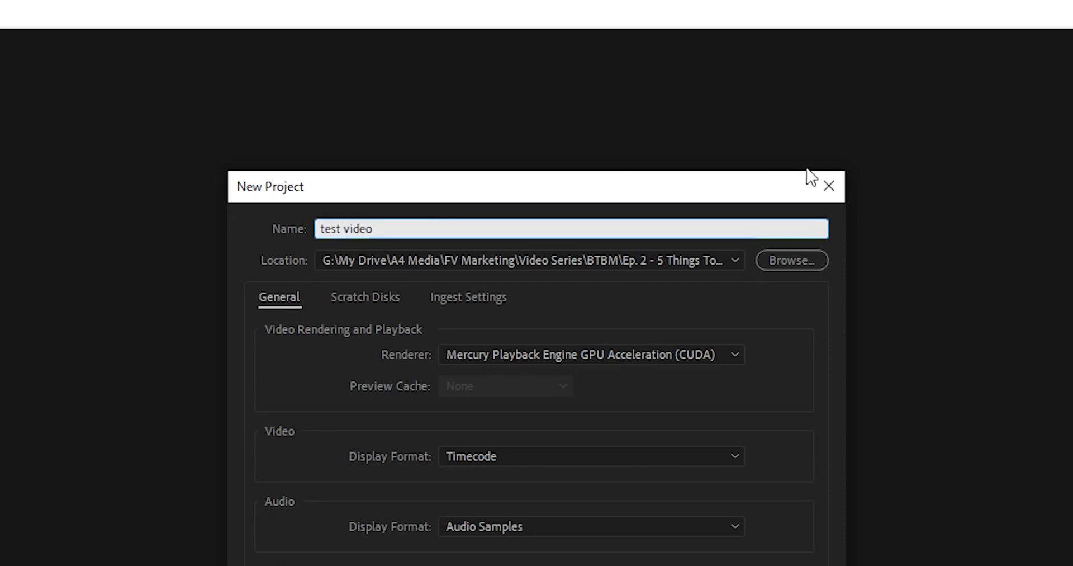
click(786, 261)
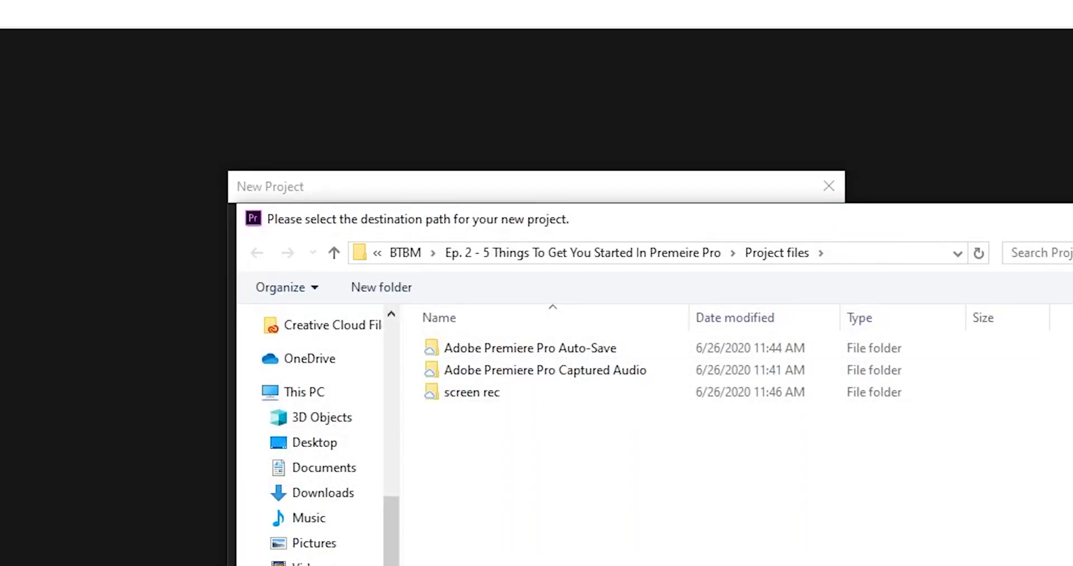
click(1028, 563)
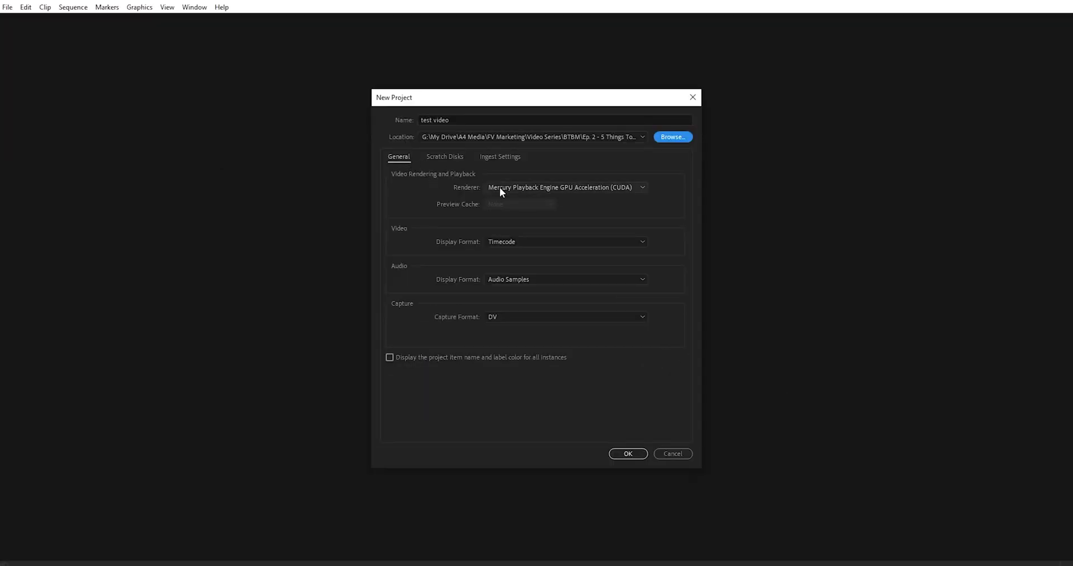
Review the scratch disk and ingest settings, select Mercury Playback Engine GPU Acceleration (CUDA) as the renderer, and create the project.
click(437, 158)
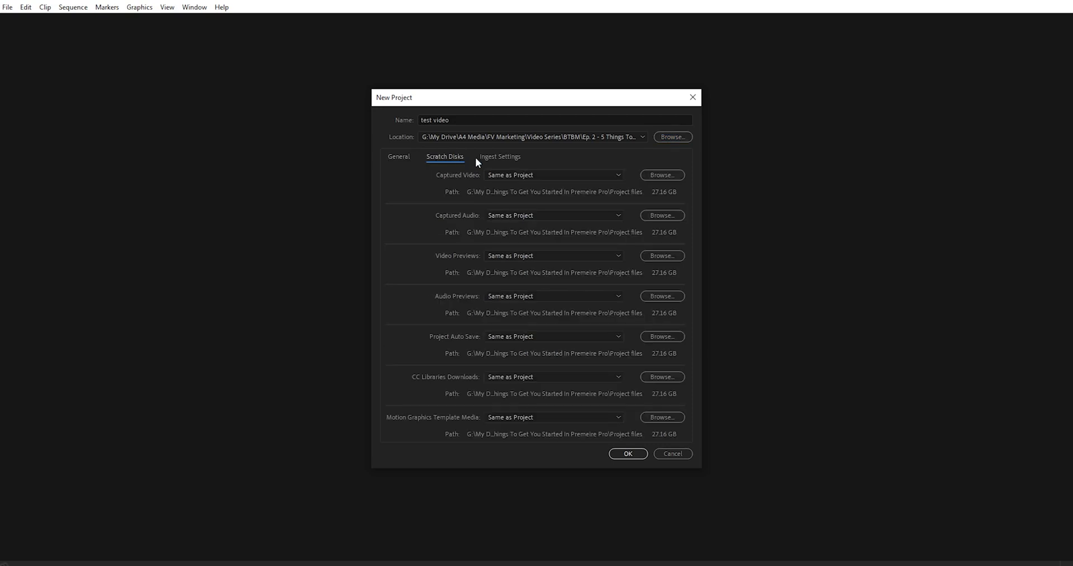
click(504, 158)
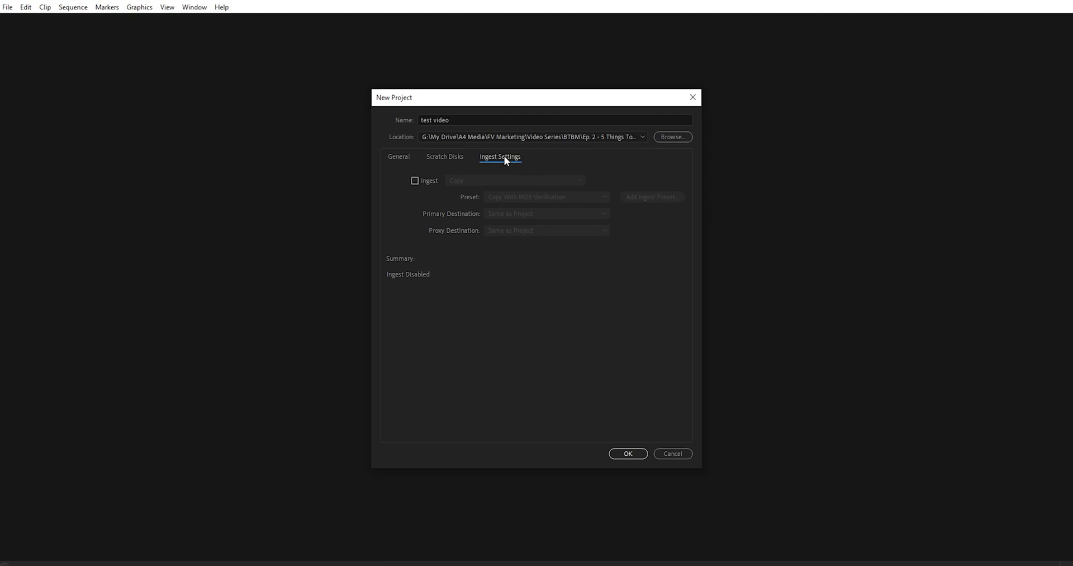
click(404, 157)
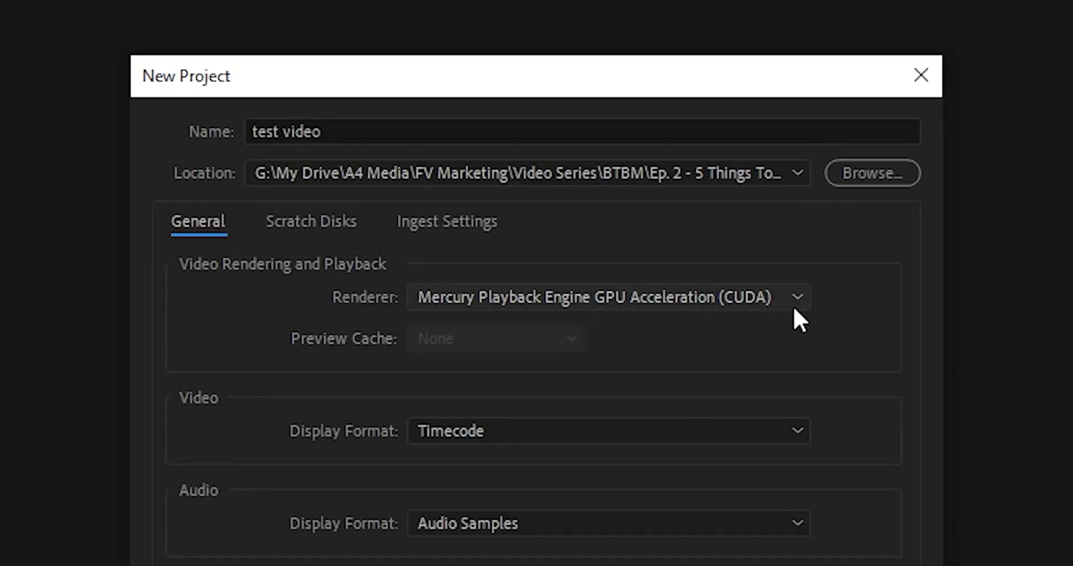
click(641, 191)
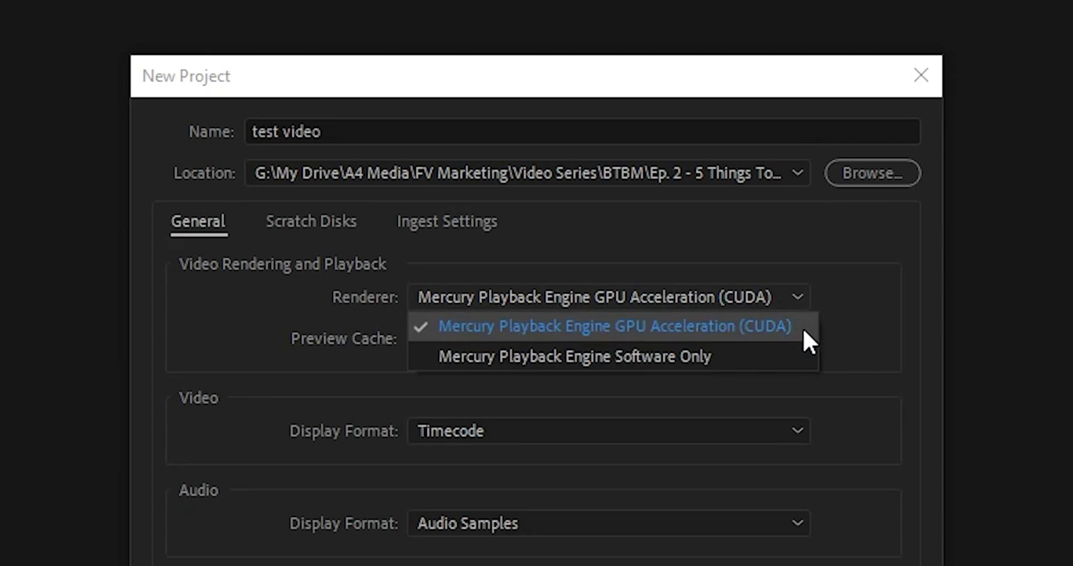
click(802, 328)
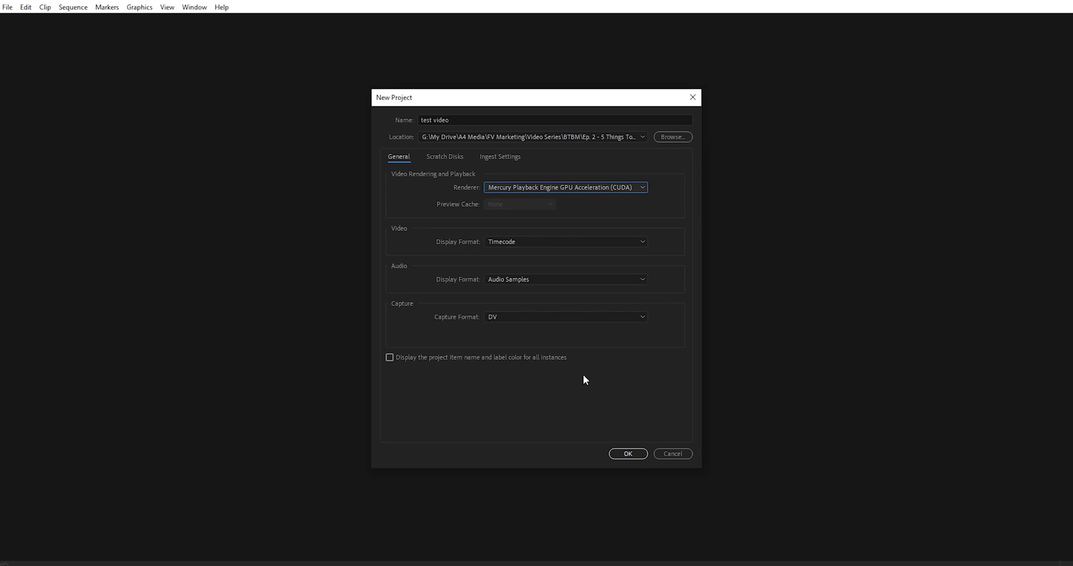
click(628, 453)
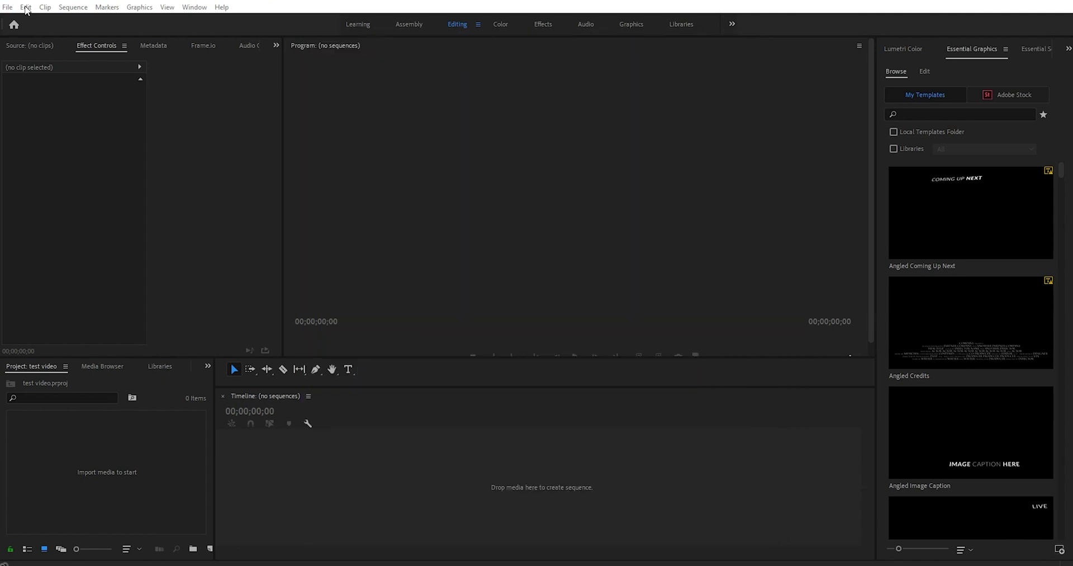
Set the Auto Save preference to save projects automatically every 1 minute.
click(26, 8)
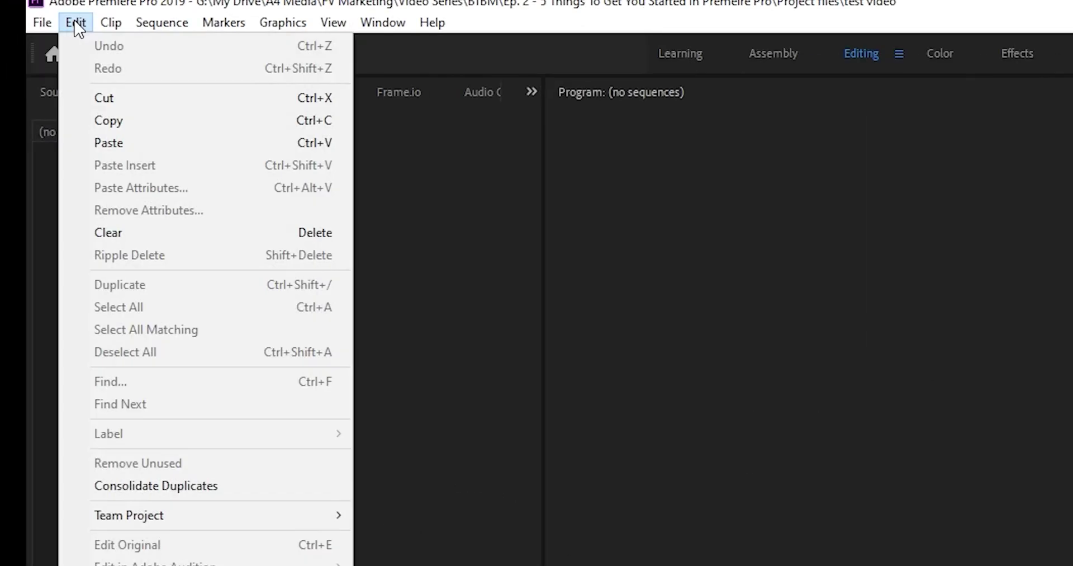
mouse_move(299, 366)
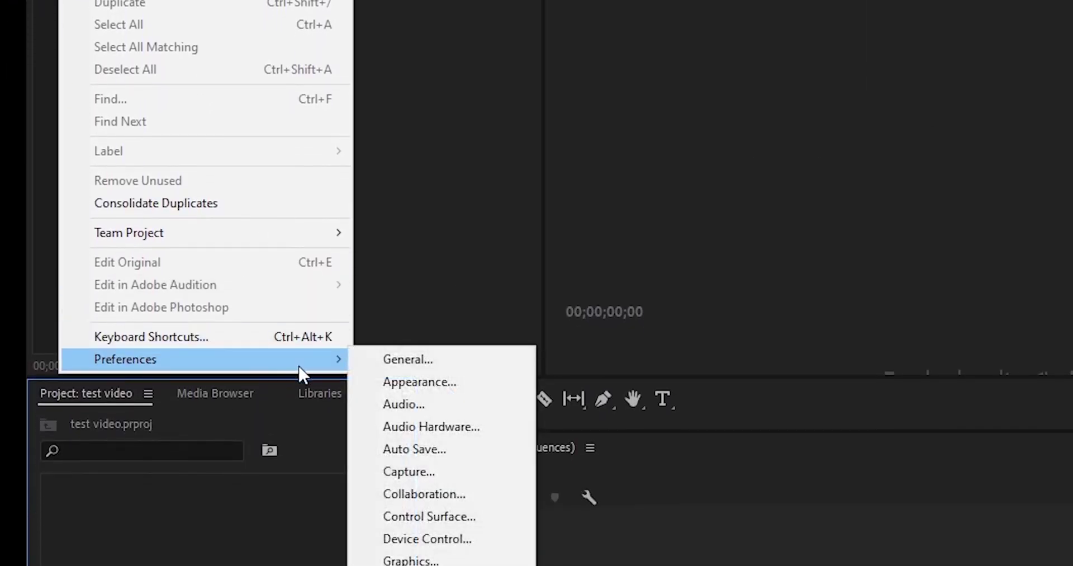
click(434, 452)
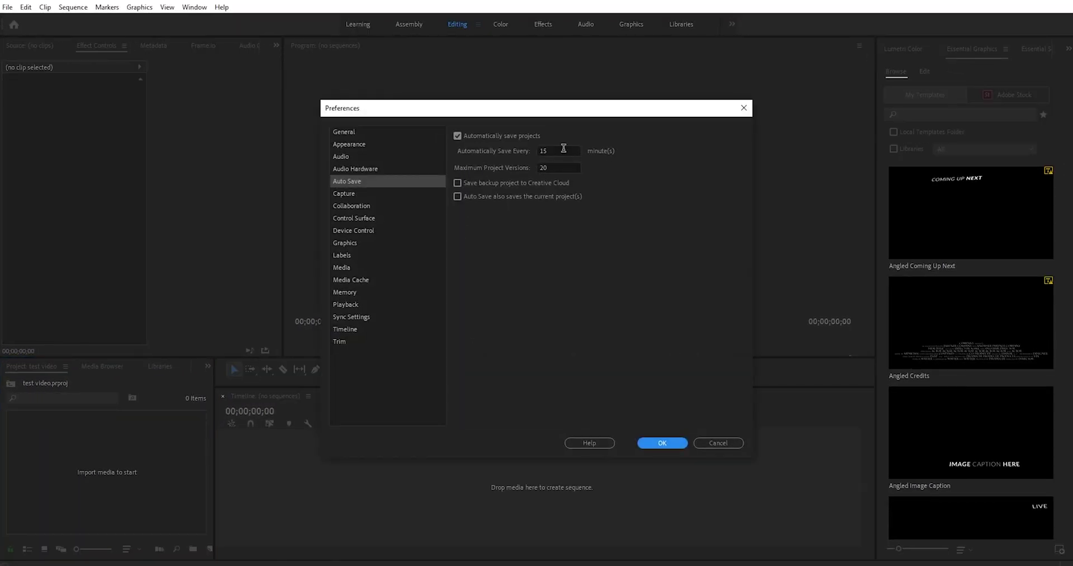
click(562, 148)
key(BackSpace)
key(BackSpace)
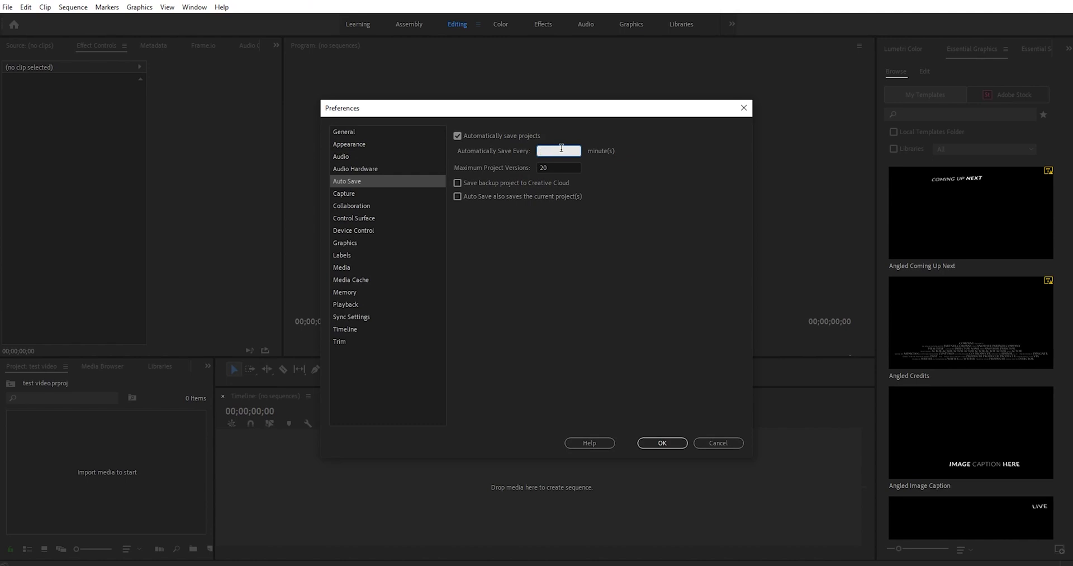
text(1)
click(661, 444)
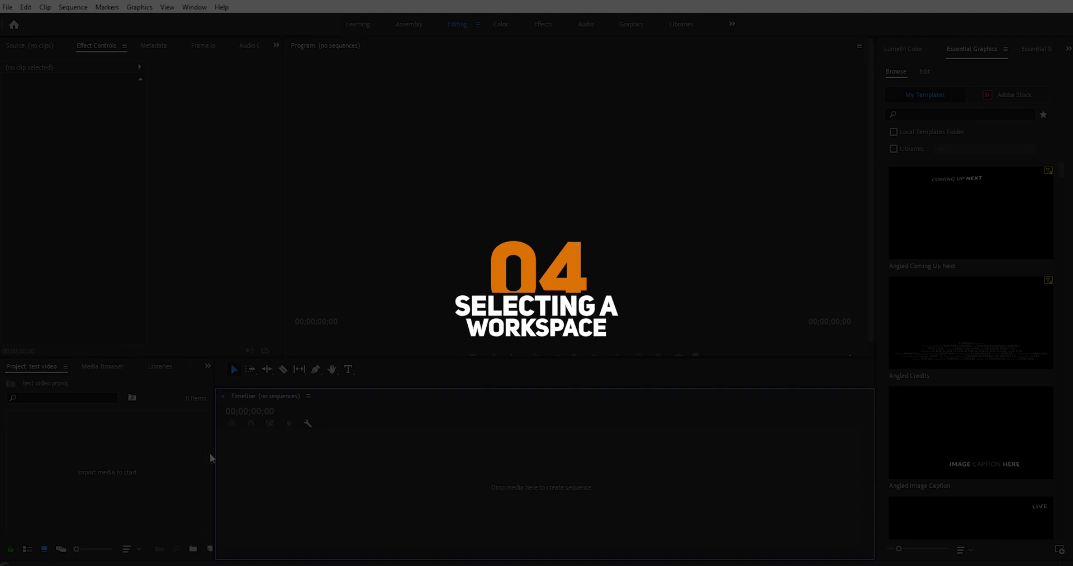
View the Learning and Assembly workspaces, closing the floating project panel, and return to the Editing workspace.
mouse_move(203, 358)
mouse_down()
mouse_move(230, 281)
mouse_move(203, 369)
mouse_move(202, 357)
mouse_up()
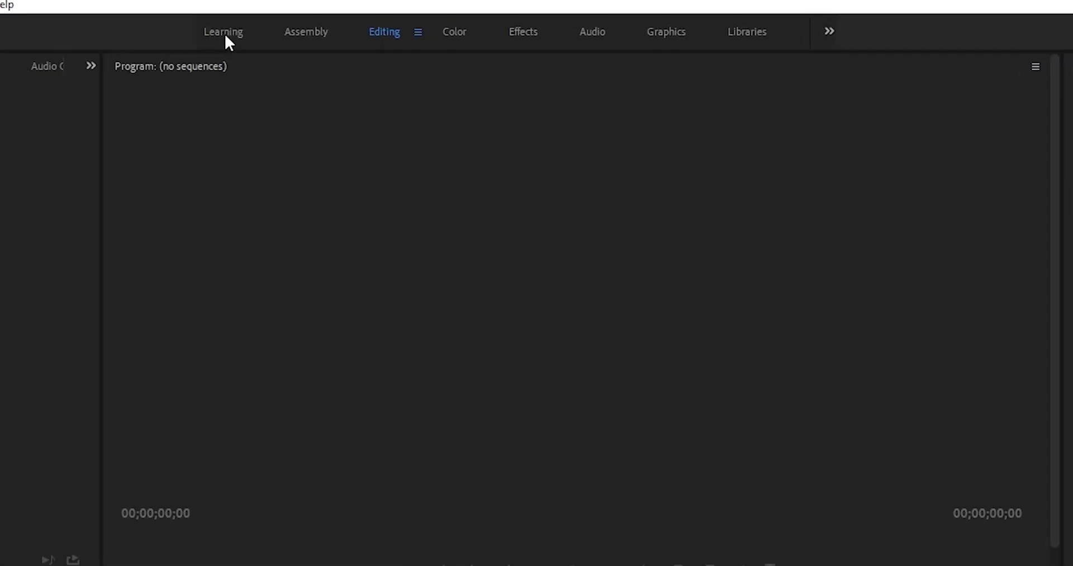
click(224, 33)
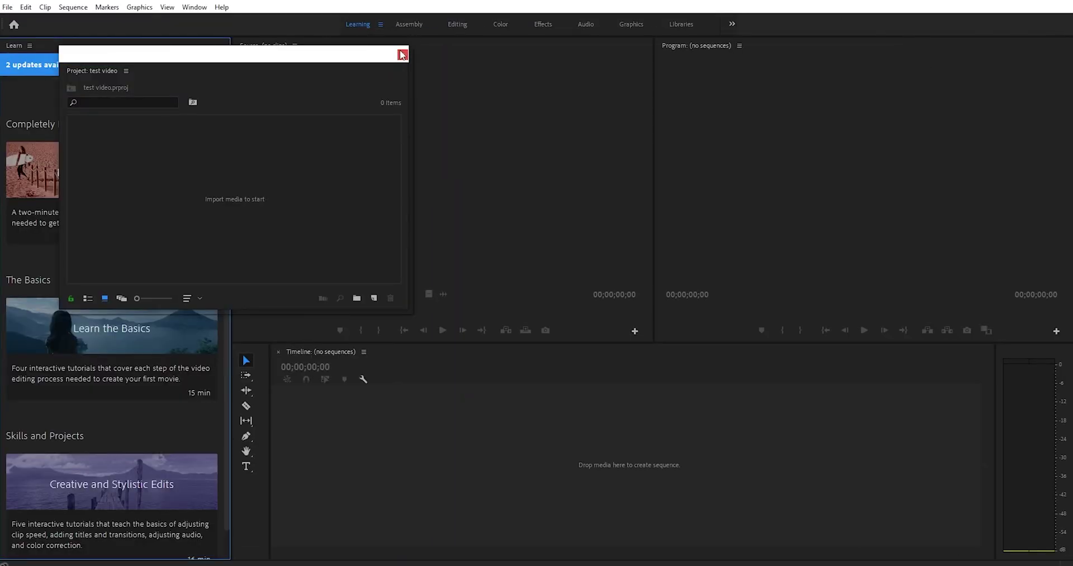
click(401, 54)
click(399, 24)
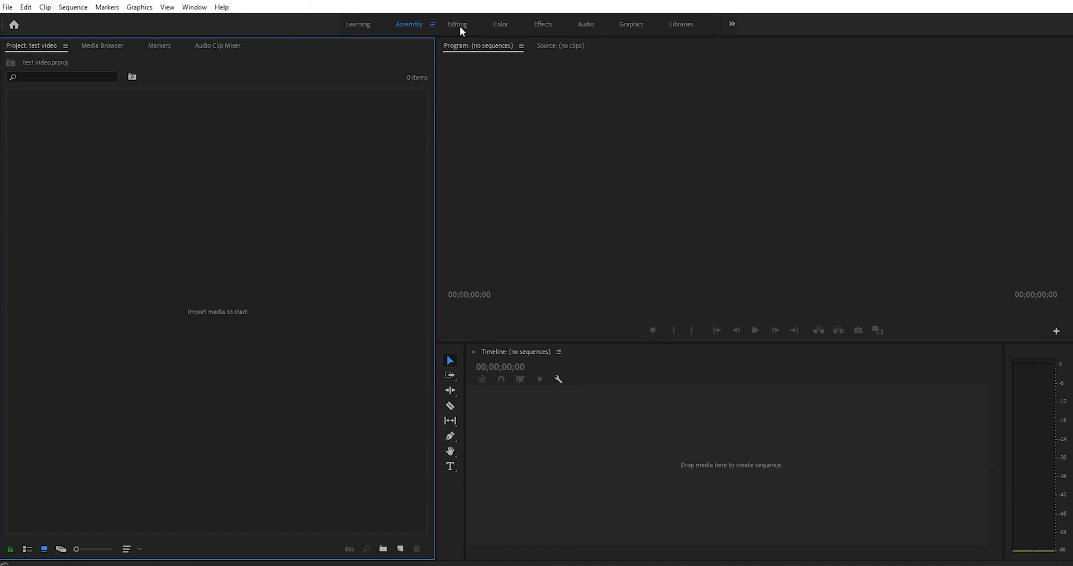
click(460, 25)
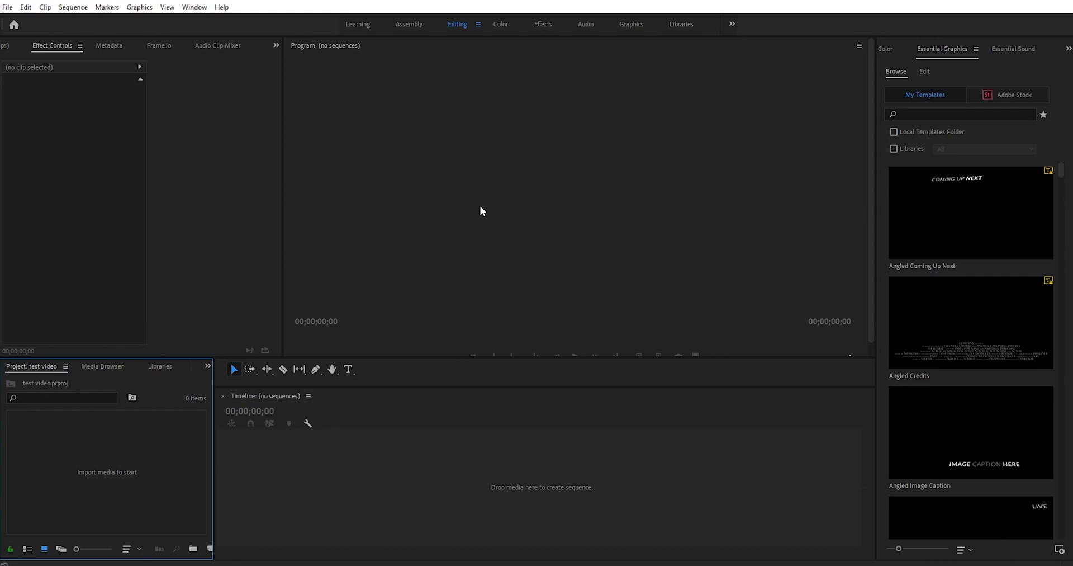
Dock the Timeline and Tools panels together as one tabbed group and reduce the height of the lower panel row.
drag(505, 404, 230, 360)
drag(23, 335, 349, 428)
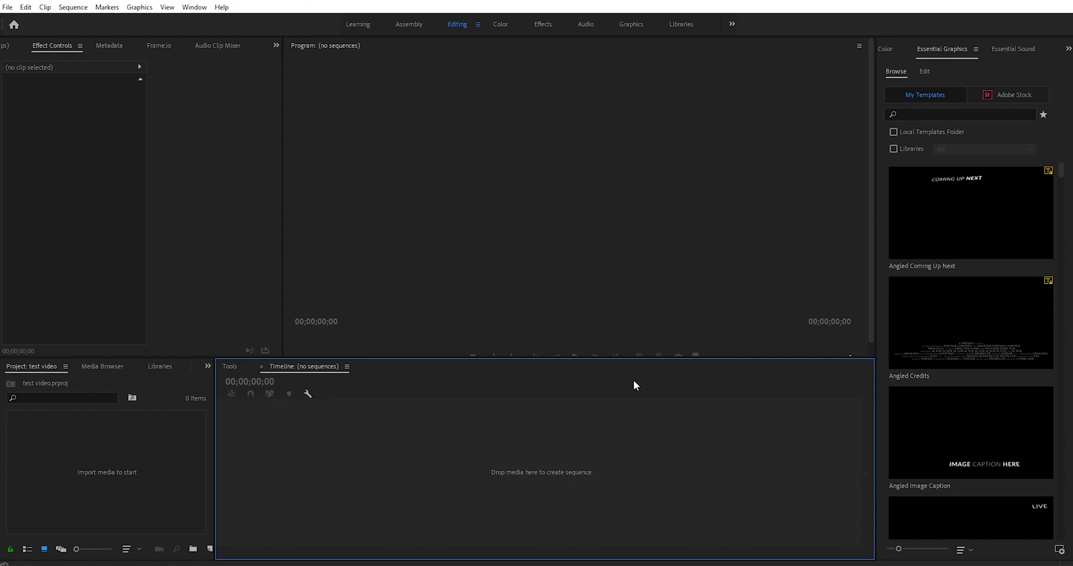
mouse_move(621, 358)
mouse_down()
mouse_move(622, 387)
mouse_move(620, 377)
mouse_up()
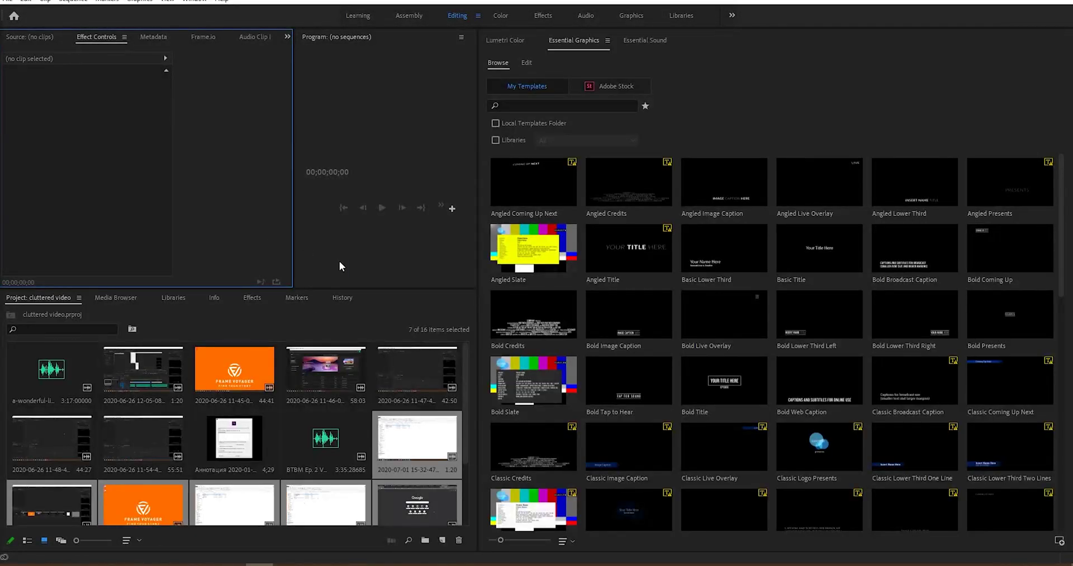
click(832, 272)
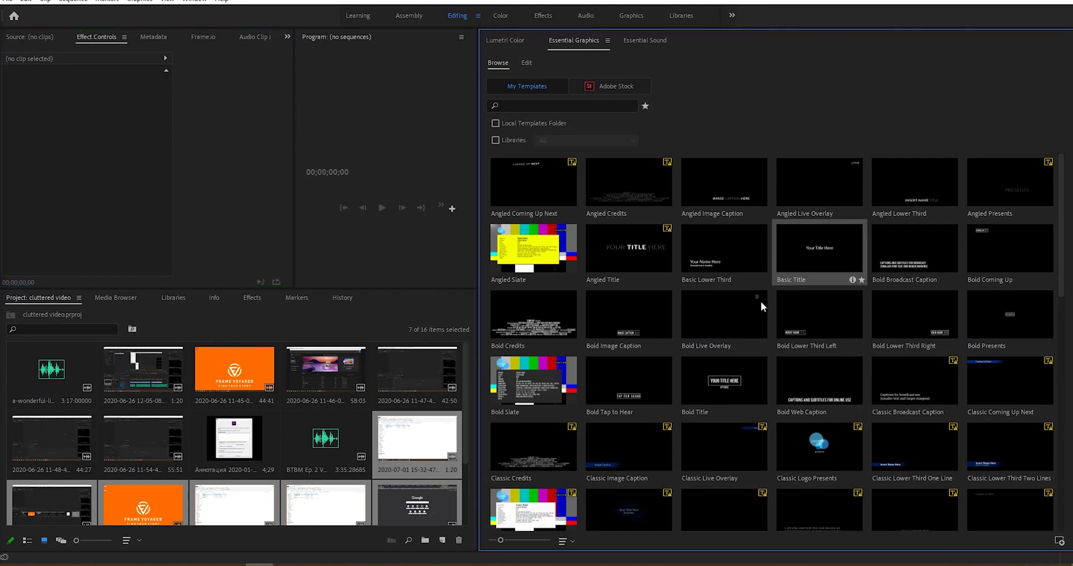
click(414, 376)
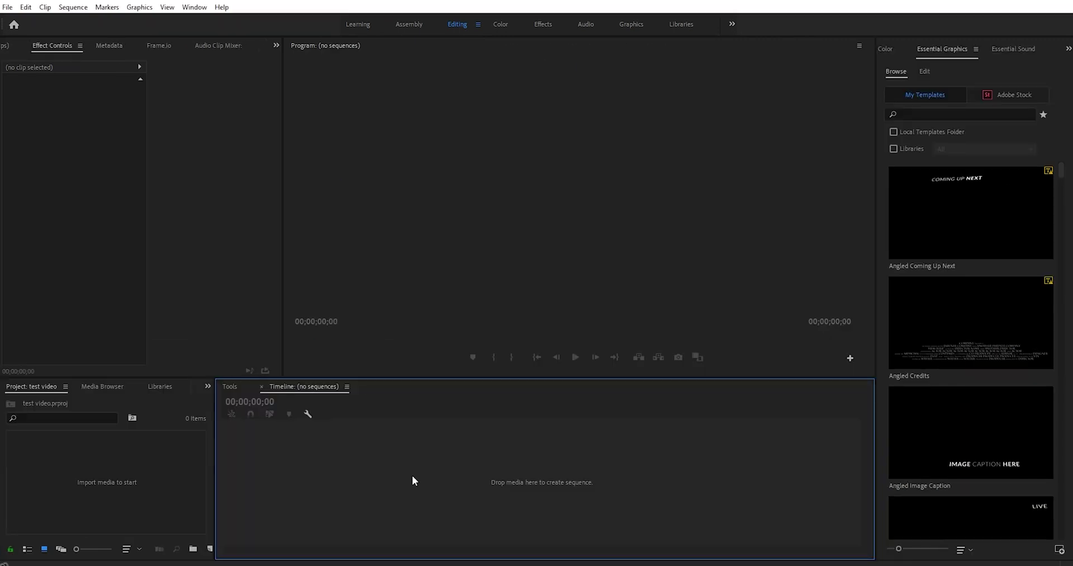
Import the five numbered folders, 01 Project Files through 05 Final Assets, from File Explorer into the test video project as bins.
click(118, 562)
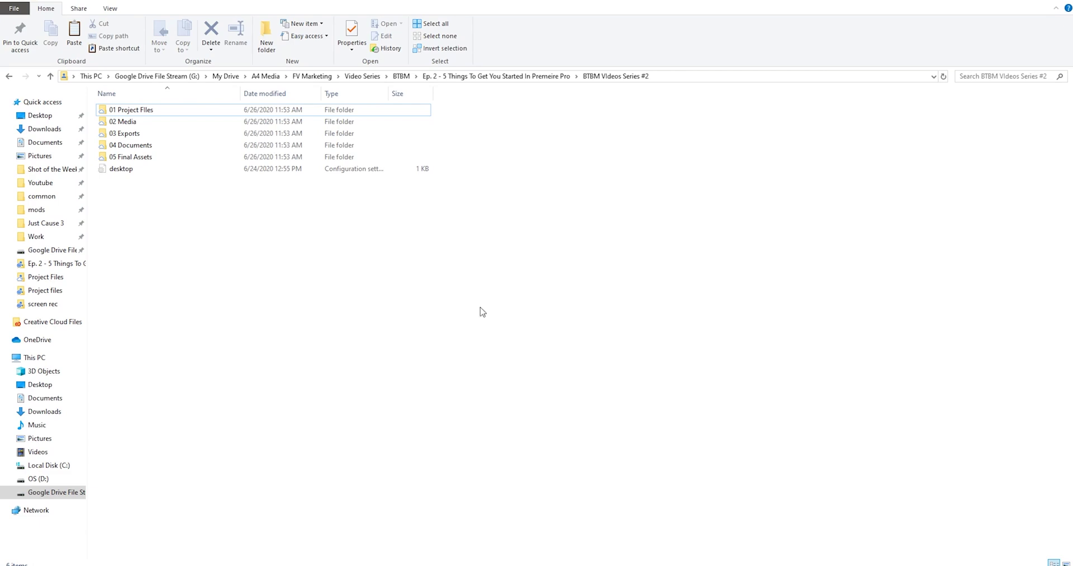
drag(457, 111, 366, 160)
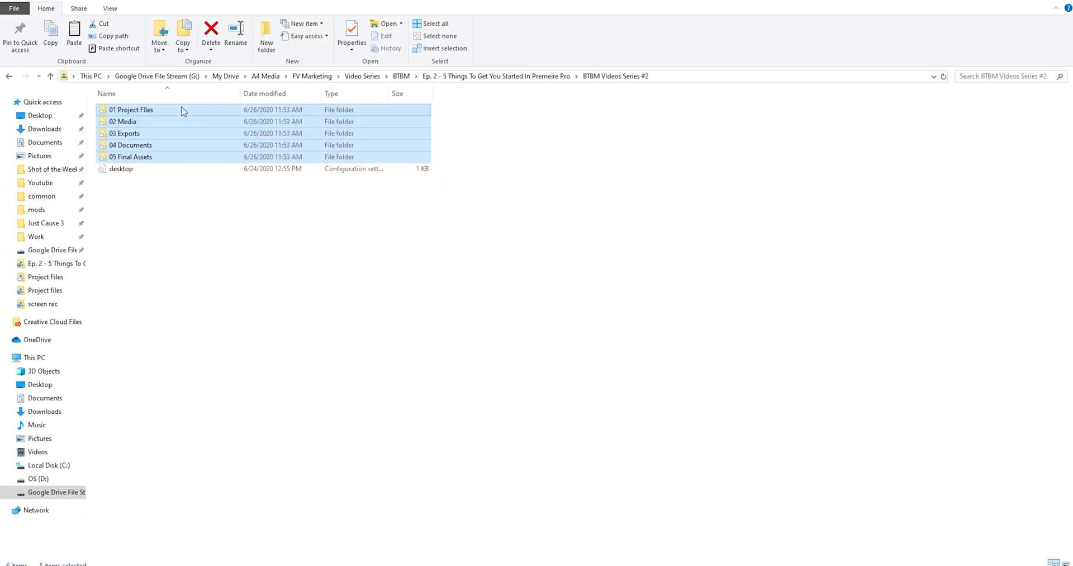
drag(182, 110, 101, 484)
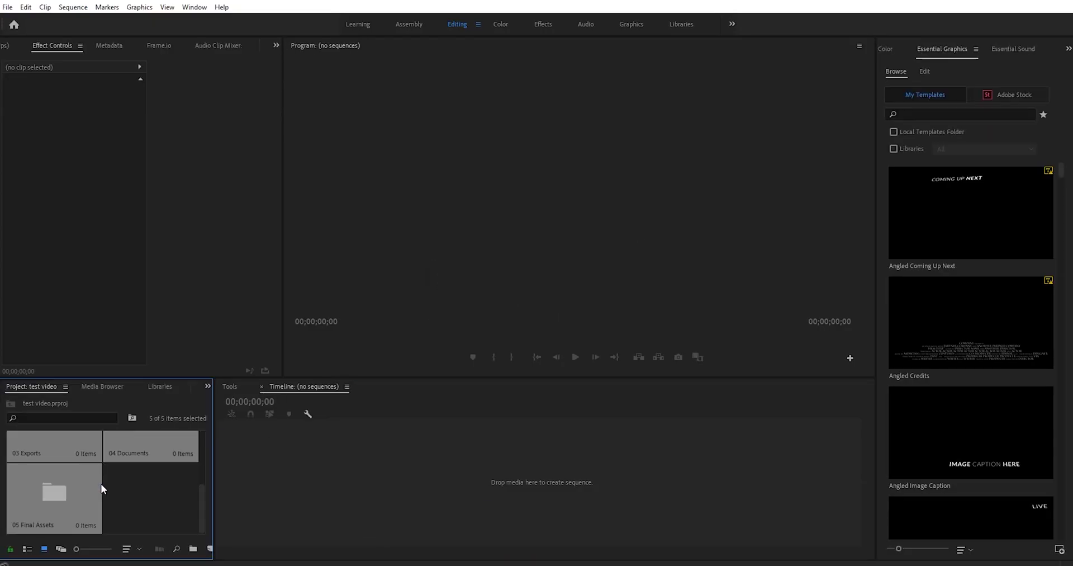
click(58, 481)
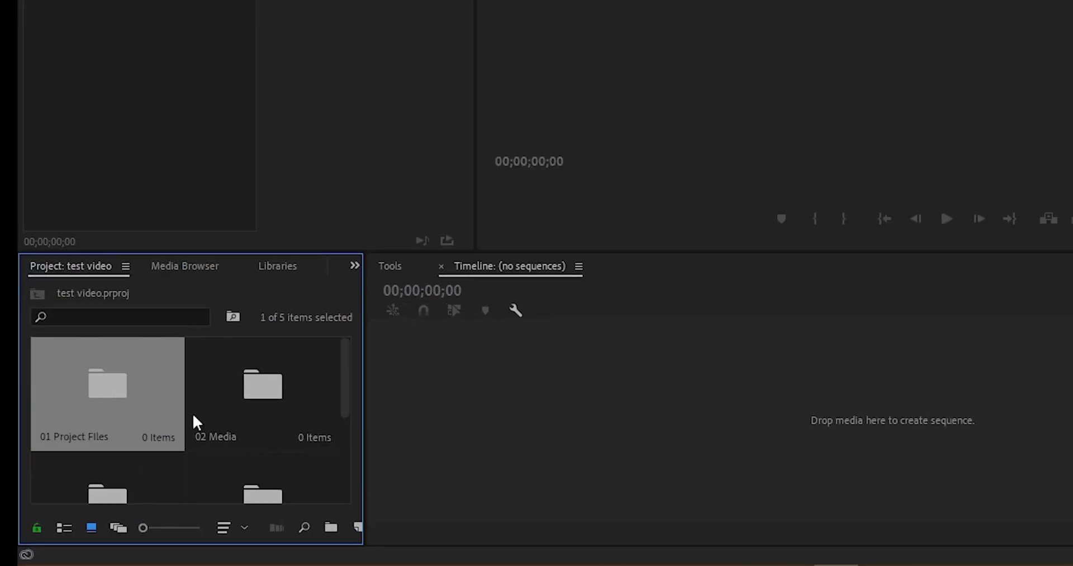
scroll(140, 483, down, 2)
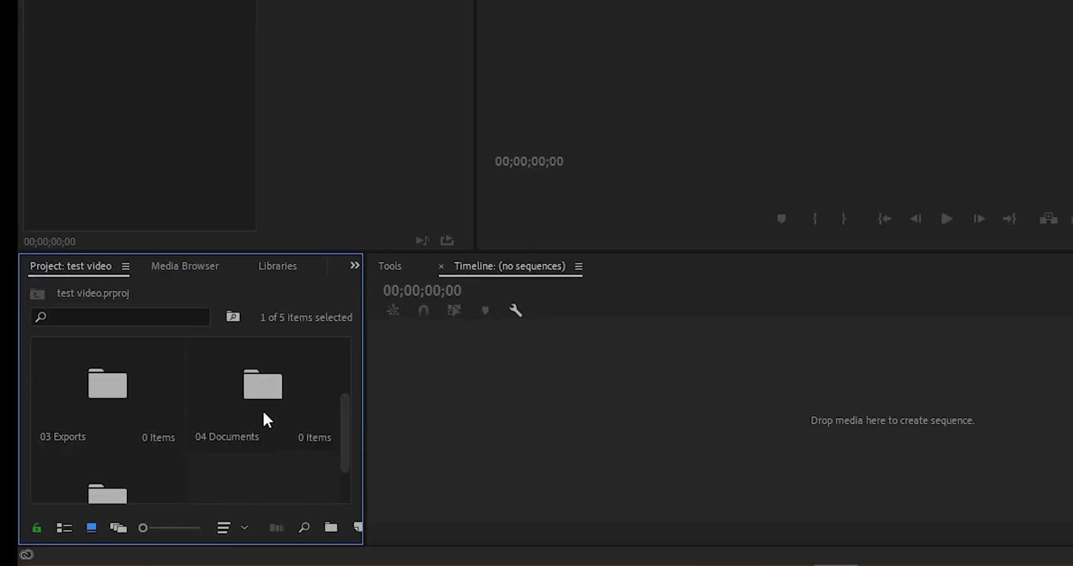
scroll(148, 422, down, 2)
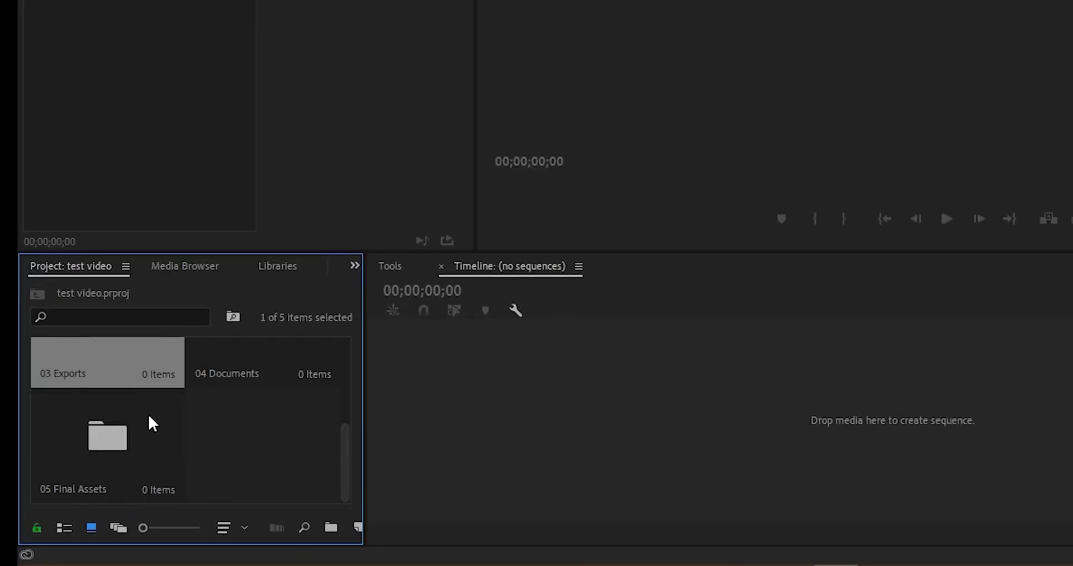
scroll(239, 450, up, 3)
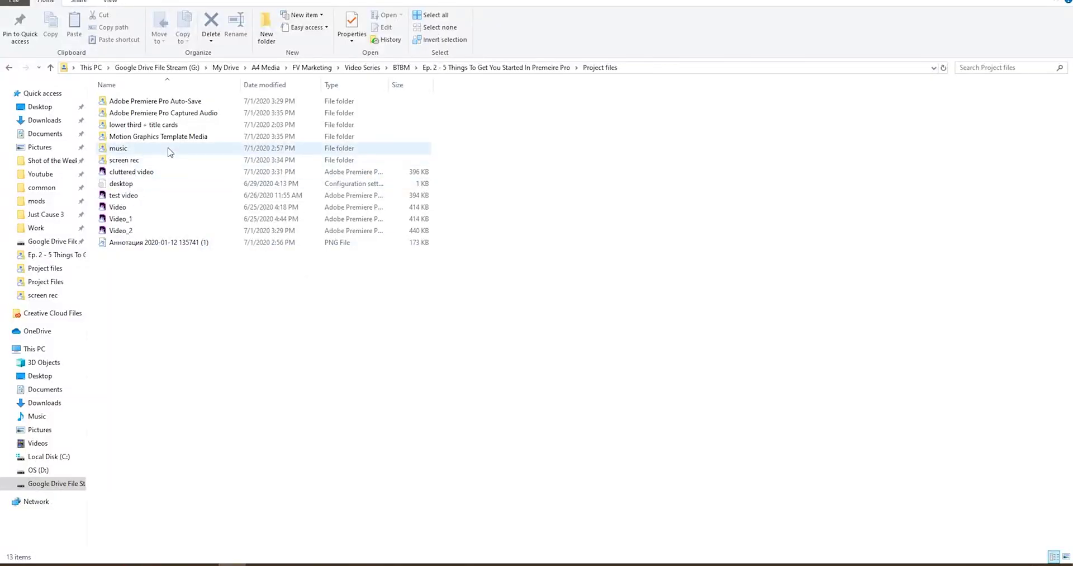
double_click(167, 151)
click(9, 67)
double_click(223, 134)
click(152, 103)
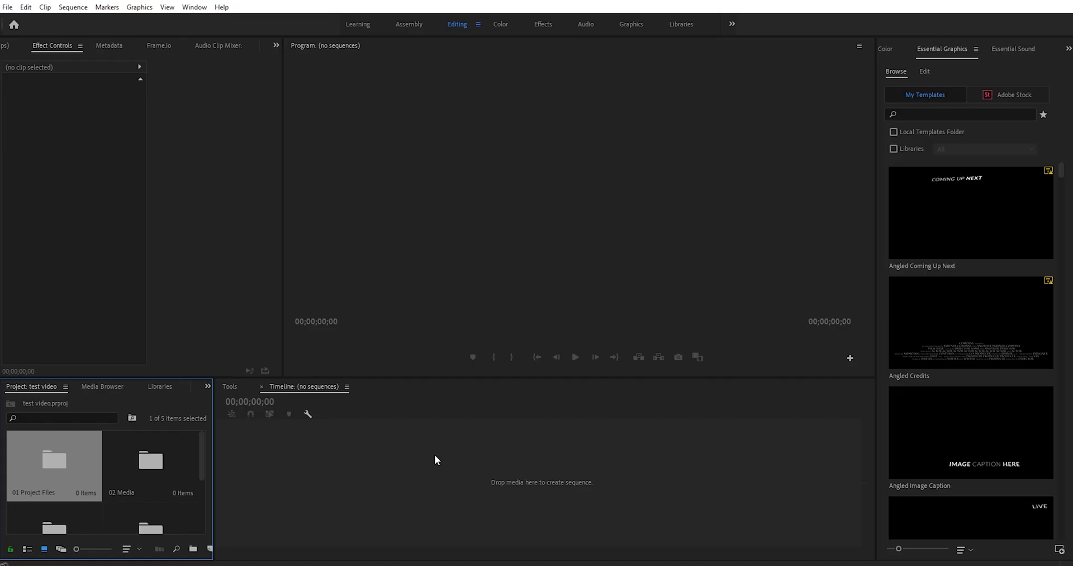
click(435, 455)
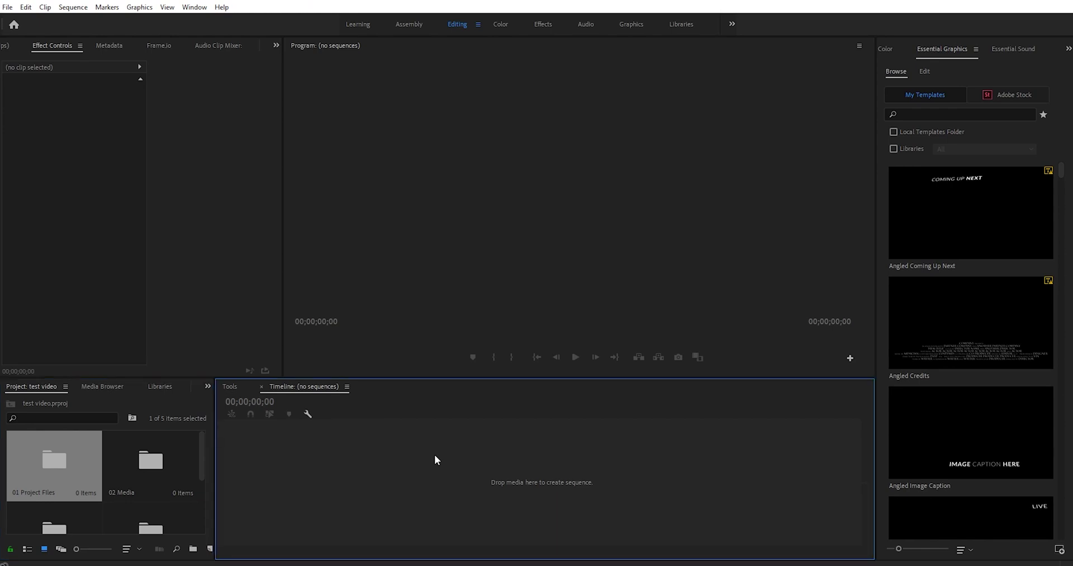